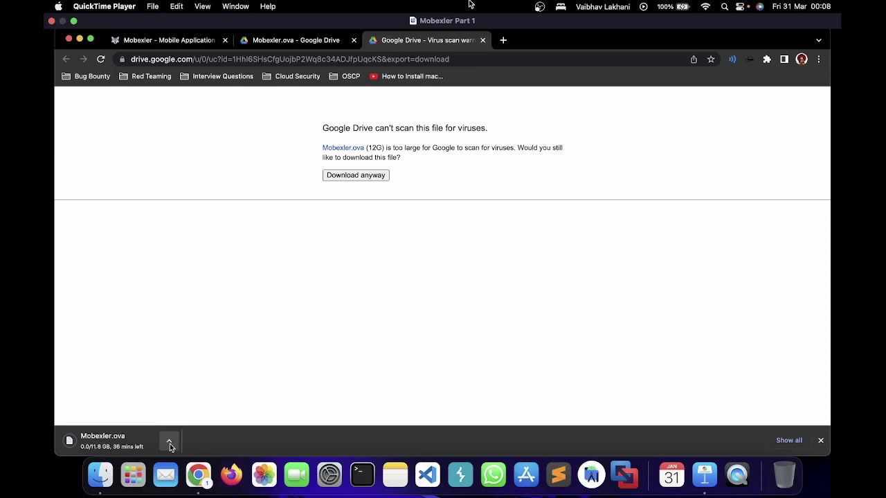
# - Confirm the Mobexler.ova download on Google Drive's too-large-to-scan warning page
pyautogui.click(540, 6)
# - Launch VMware Workstation 16 Player and drag its window to the right
pyautogui.click(561, 84)
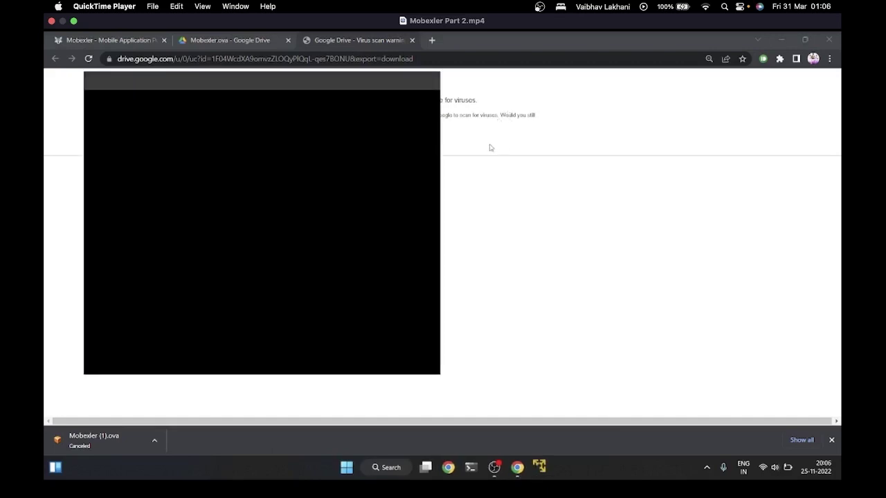
pyautogui.moveTo(199, 78); pyautogui.dragTo(301, 79)
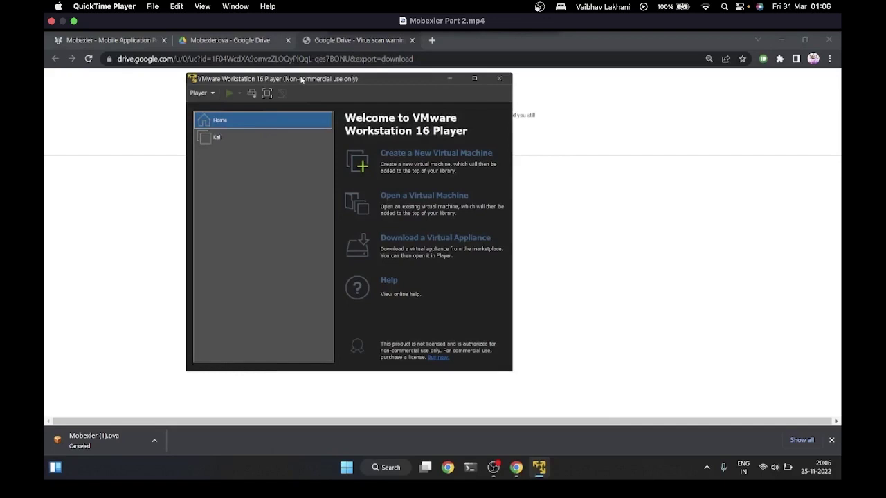
# - Open the Mobexler appliance from the Downloads folder via Player > File > Open
pyautogui.moveTo(301, 80); pyautogui.dragTo(463, 83)
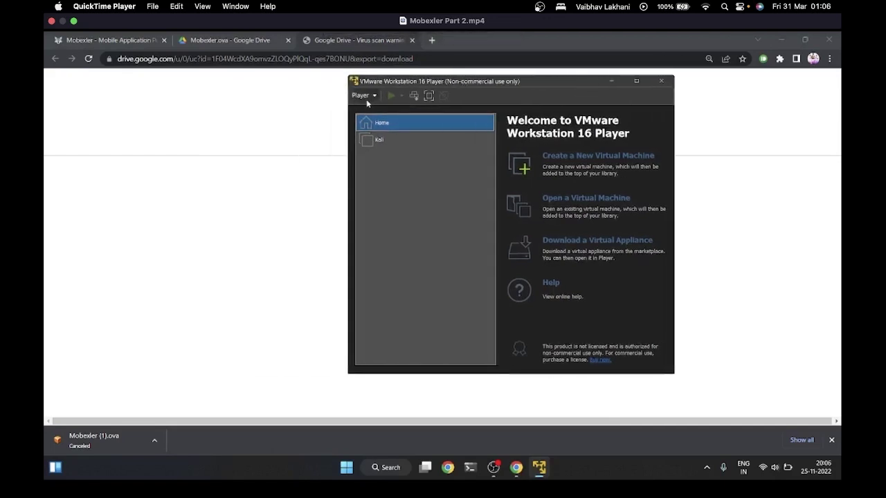
pyautogui.click(361, 95)
pyautogui.moveTo(400, 110)
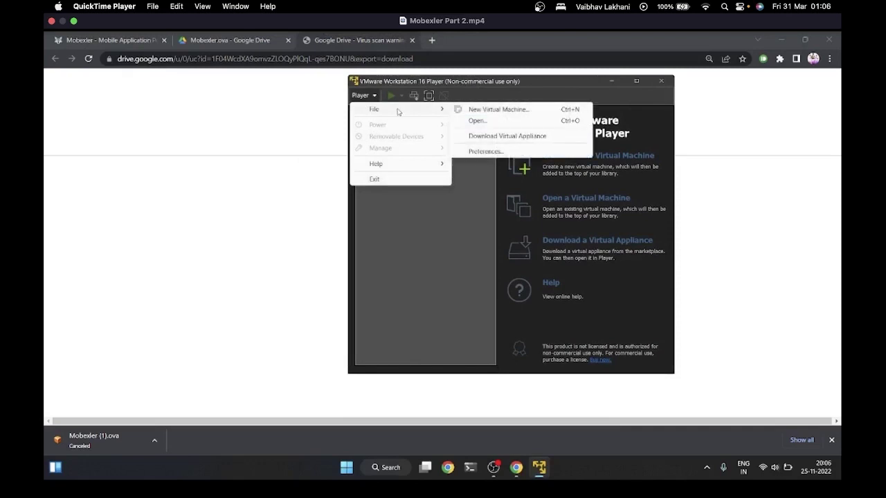
pyautogui.click(493, 121)
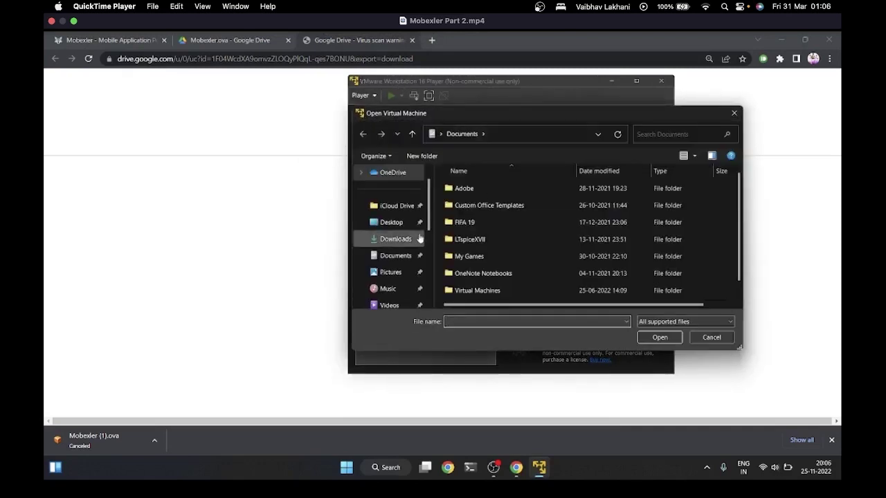
pyautogui.click(402, 239)
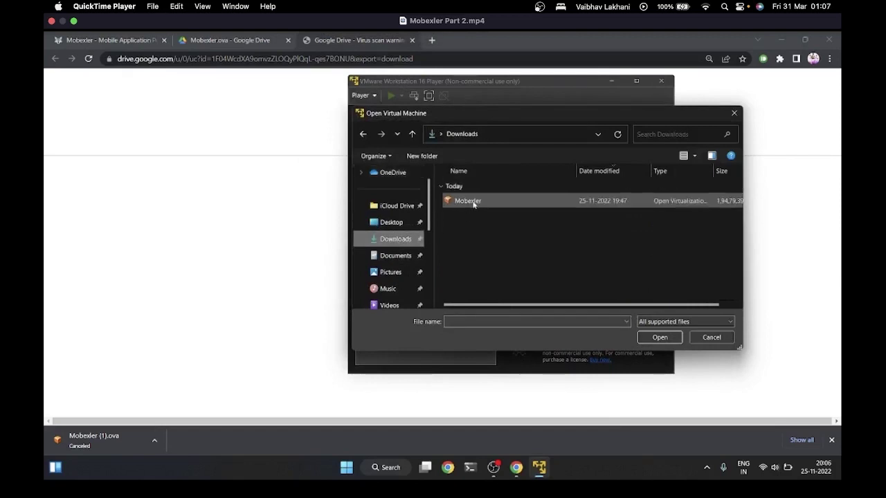
pyautogui.doubleClick(496, 206)
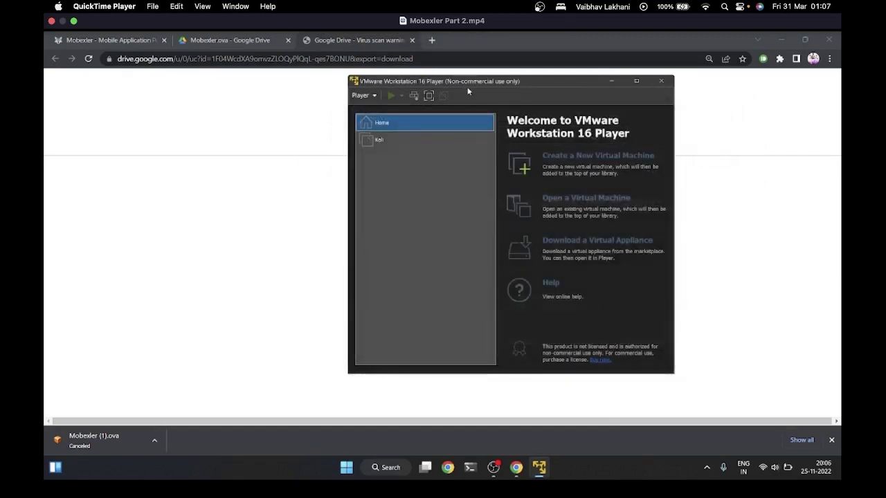
# - Accept the GNU GPL license agreement and continue to the import's naming step
pyautogui.moveTo(473, 85); pyautogui.dragTo(440, 85)
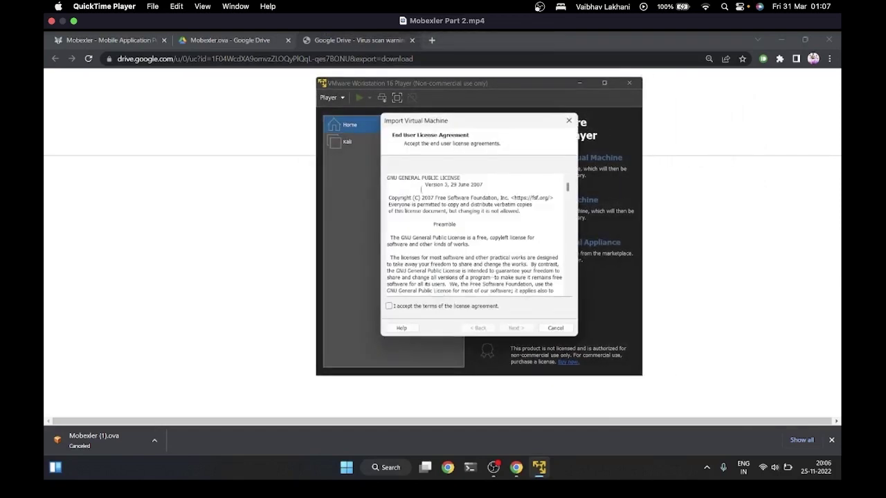
pyautogui.scroll(-10, 421, 228)
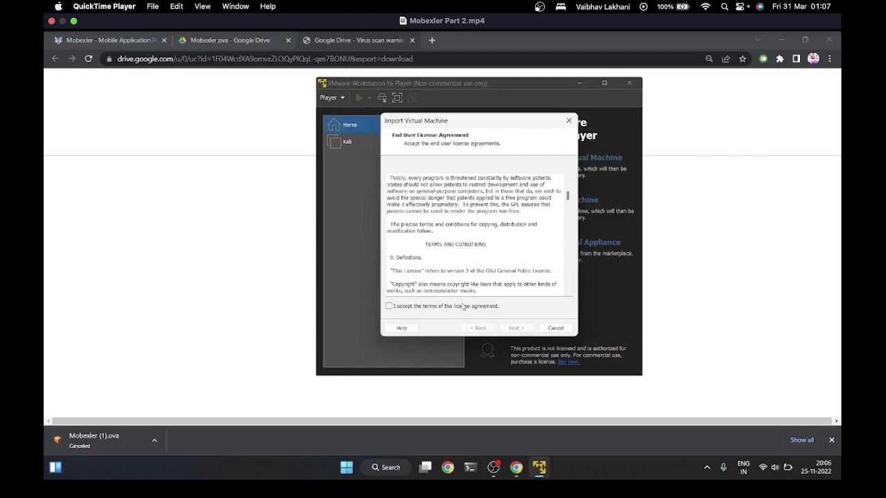
pyautogui.click(389, 306)
pyautogui.click(515, 328)
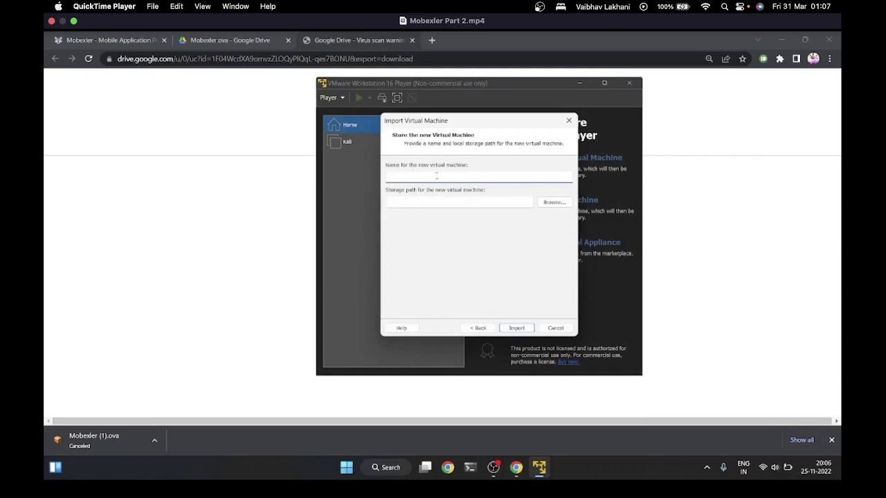
# - Name the new virtual machine 'Mobexler' and import it to the default storage path
pyautogui.write('Mobexler')
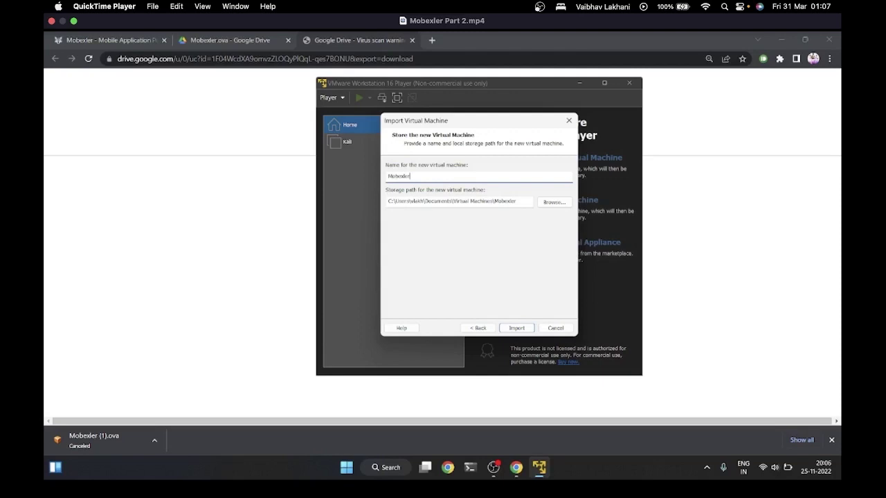
pyautogui.click(509, 328)
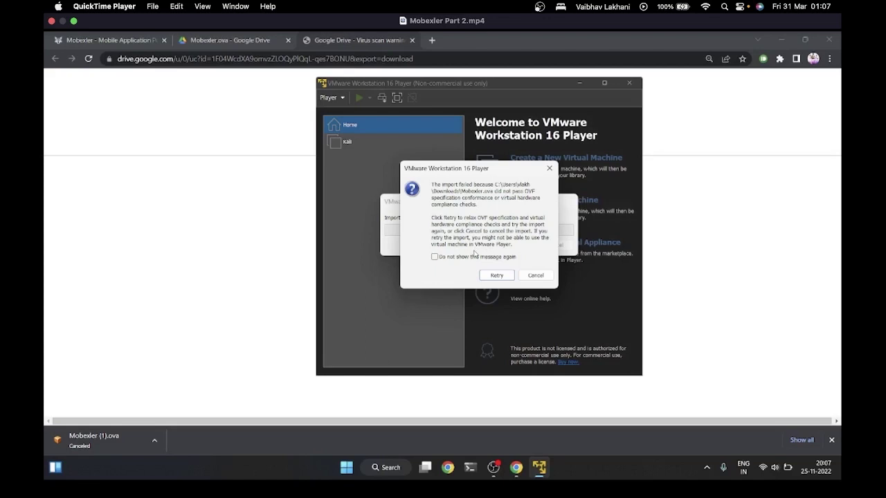
# - Tick 'Do not show this message again' and retry the Mobexler import
pyautogui.click(435, 257)
pyautogui.click(496, 275)
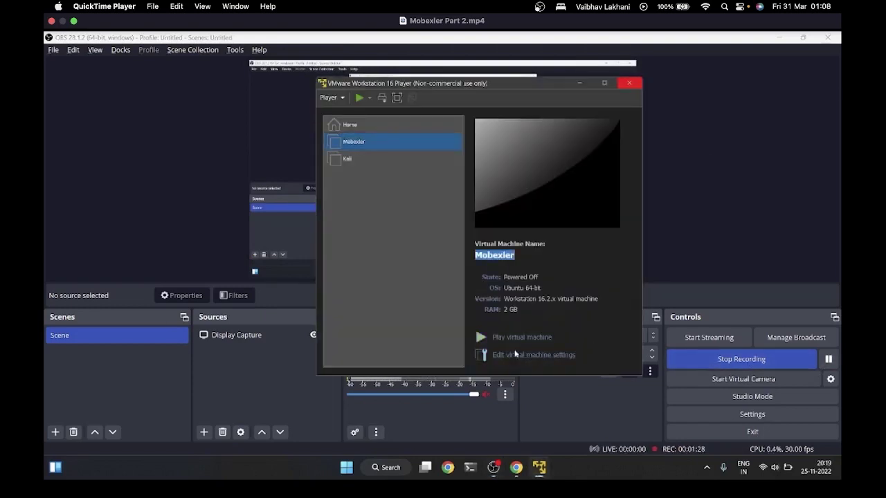
# - Tab through Mobexler's Virtual Machine Settings to the Memory entry
pyautogui.press('Tab')
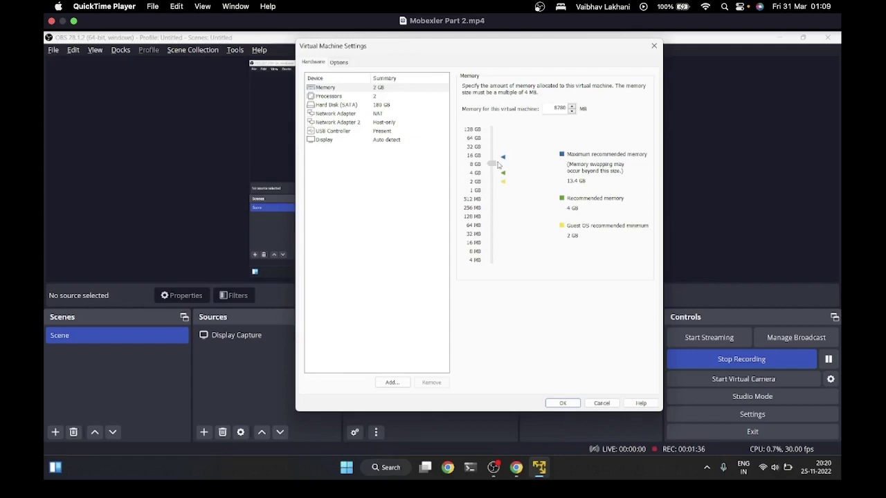
# - Set Mobexler's memory slider to 8192 MB and save the settings with OK
pyautogui.moveTo(498, 166); pyautogui.dragTo(498, 164)
pyautogui.click(549, 403)
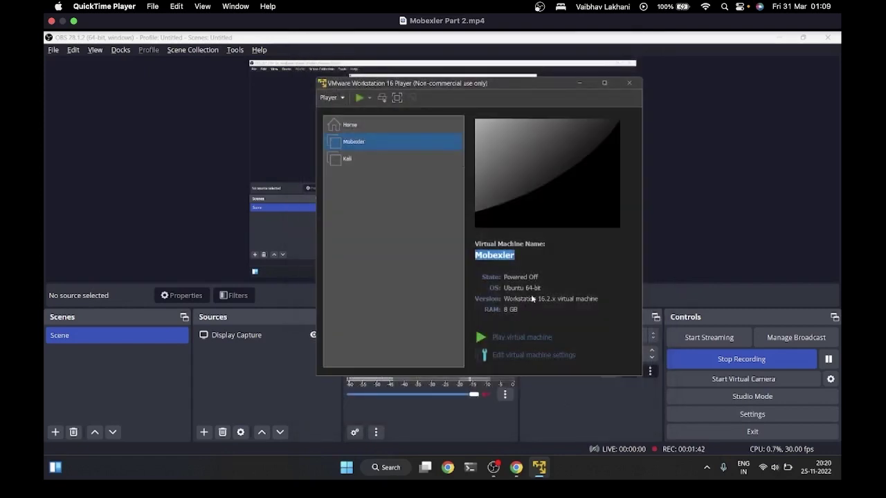
# - Power on Mobexler and let it boot past the Ubuntu 18.04 splash to login
pyautogui.click(523, 337)
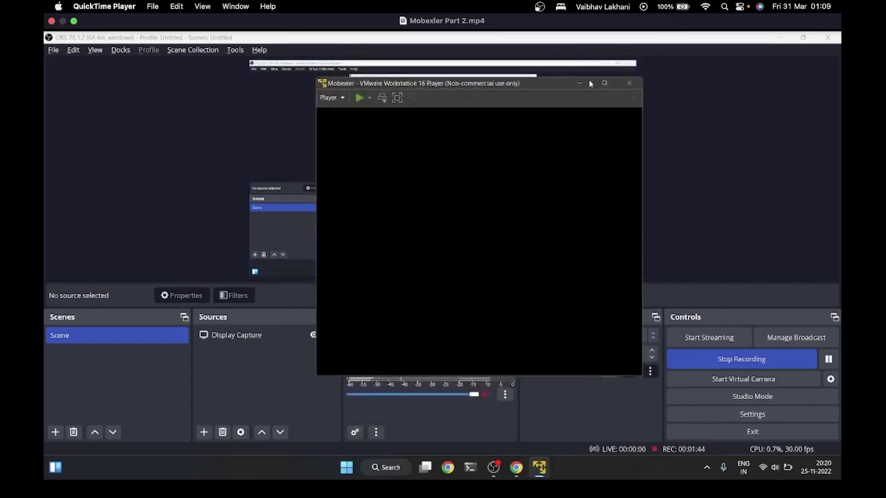
pyautogui.moveTo(603, 84)
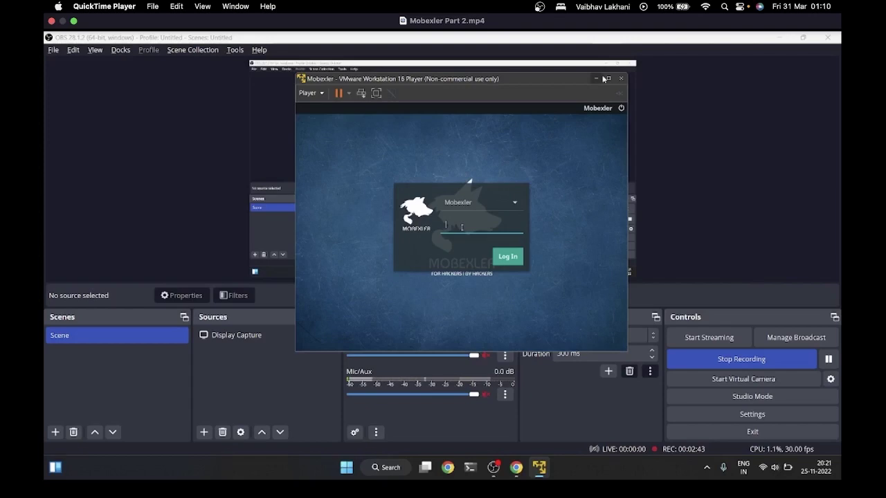
# - Maximize the VMware Player window so the Mobexler desktop fills the screen
pyautogui.click(606, 78)
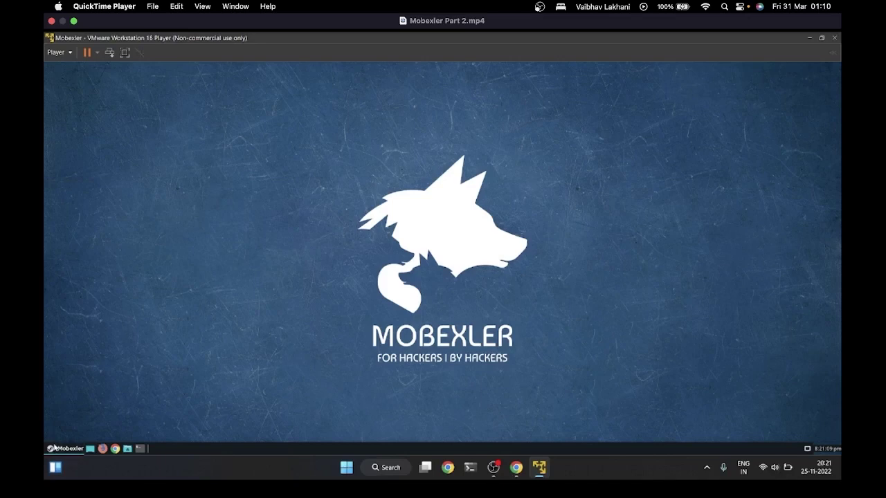
# - Open Mobexler's Whisker menu listing Terminal Emulator, Burp Suite, MobSF and Grapefruit
pyautogui.click(54, 449)
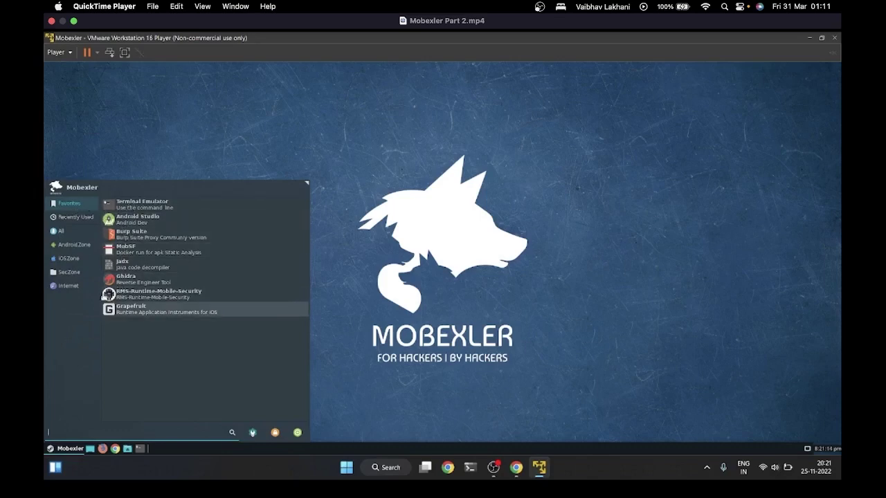
# - Show the AndroidZone tools, such as Drozer, Frida, Jadx and MobSF, in the Whisker menu
pyautogui.click(79, 246)
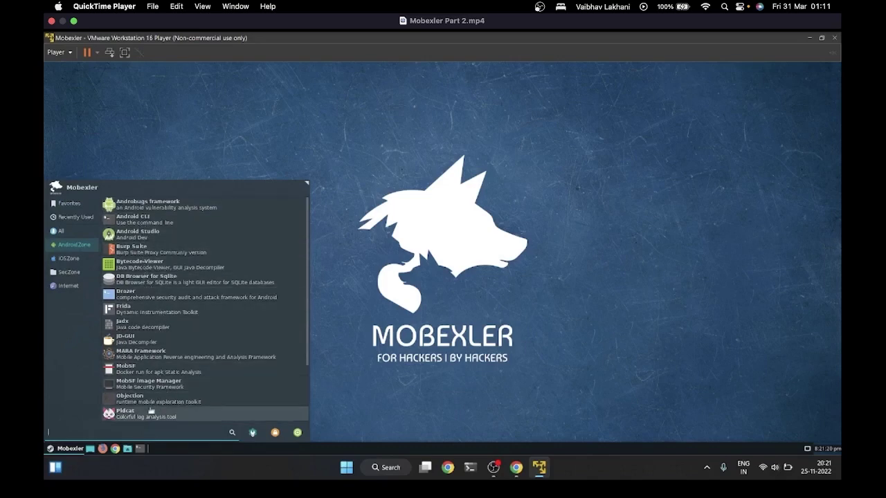
# - Show the iOSZone tools, such as Grapefruit, Ghidra and iblessing, in the Whisker menu
pyautogui.click(68, 260)
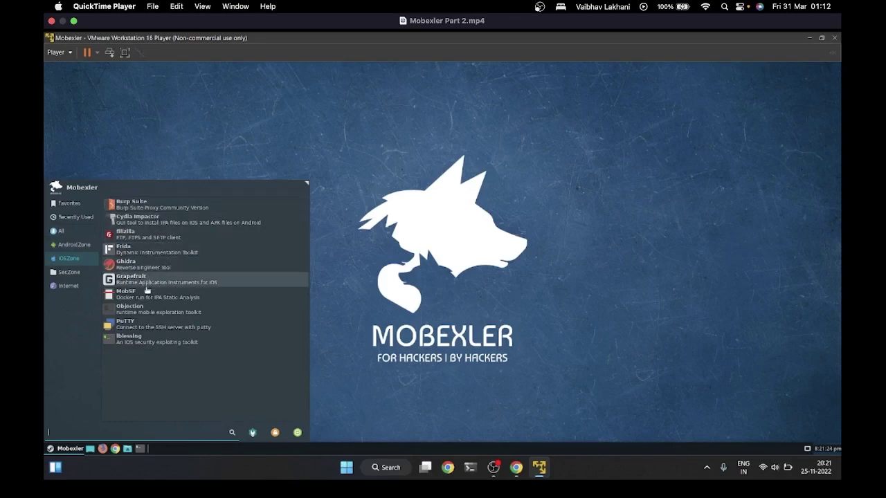
# - Show the SecZone tools, including BurpSuite, SQLmap and Wireshark, in the Whisker menu
pyautogui.click(58, 272)
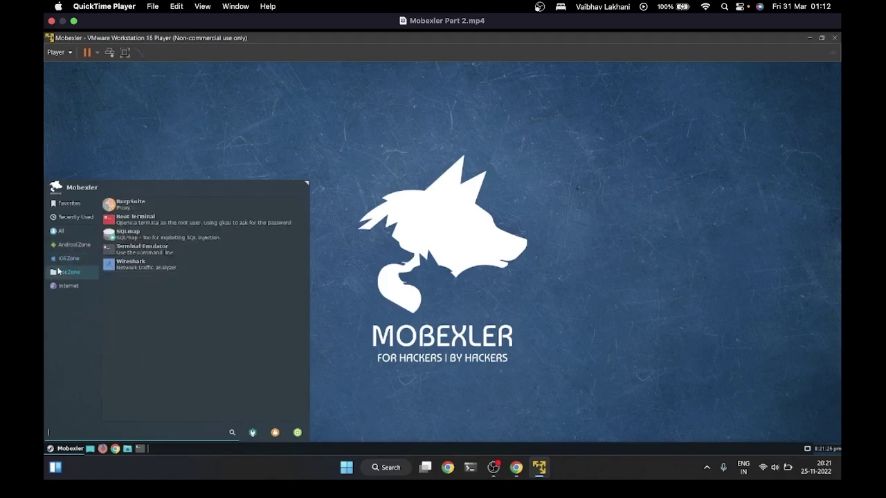
# - Launch Root Terminal, authenticating with the administrator password
pyautogui.click(144, 227)
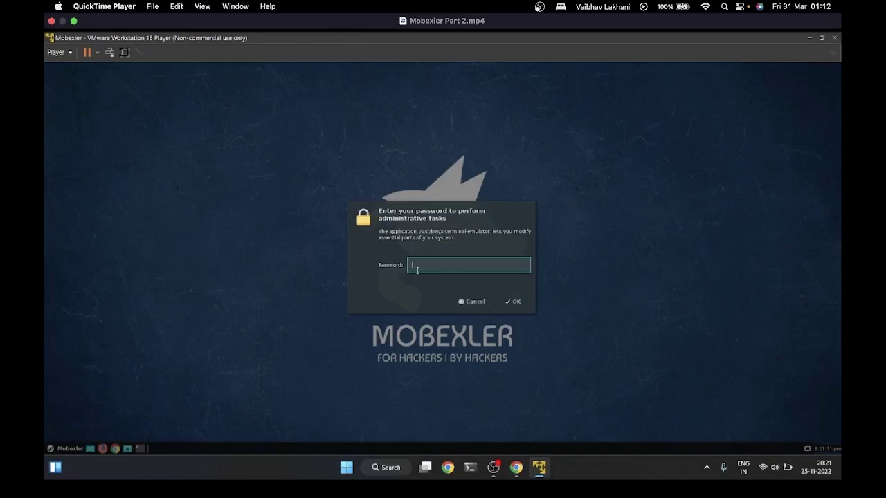
pyautogui.write('******')
pyautogui.press('Return')
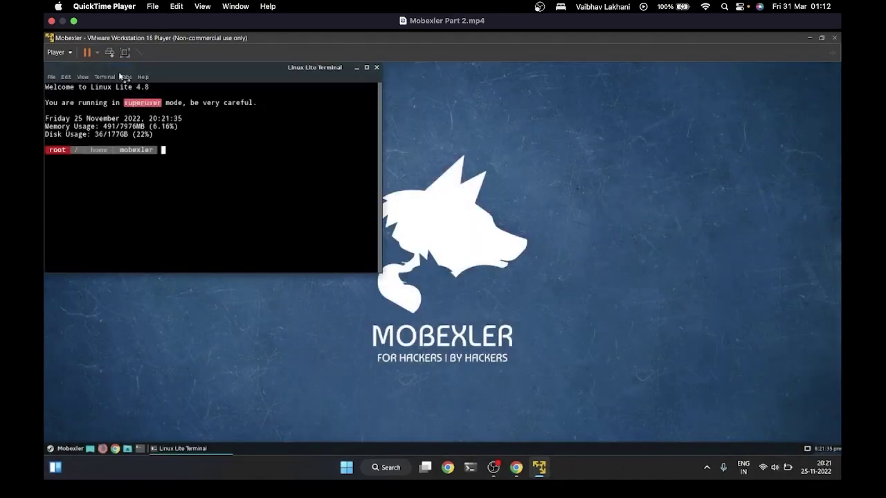
pyautogui.hotkey('alt', 'h')
pyautogui.click(292, 68)
# - Move the terminal to the desktop centre and run whoami, confirming the user is root
pyautogui.moveTo(342, 70); pyautogui.dragTo(640, 196)
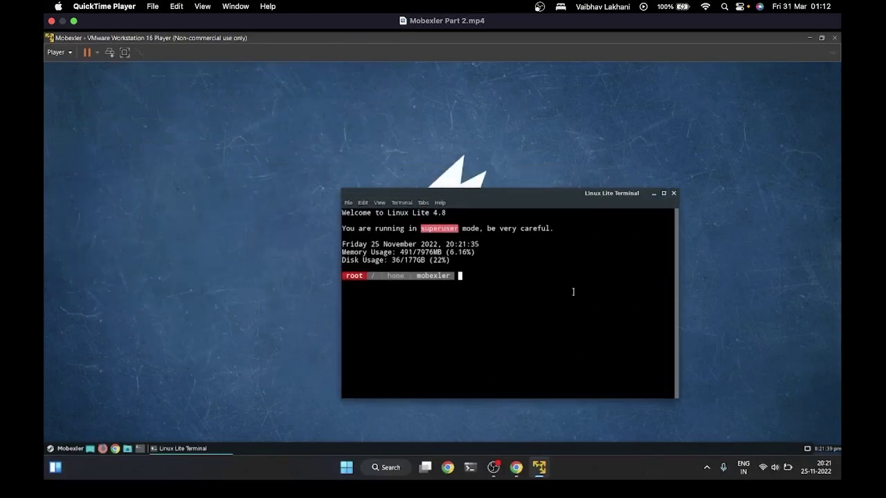
pyautogui.write('whoami')
pyautogui.press('Return')
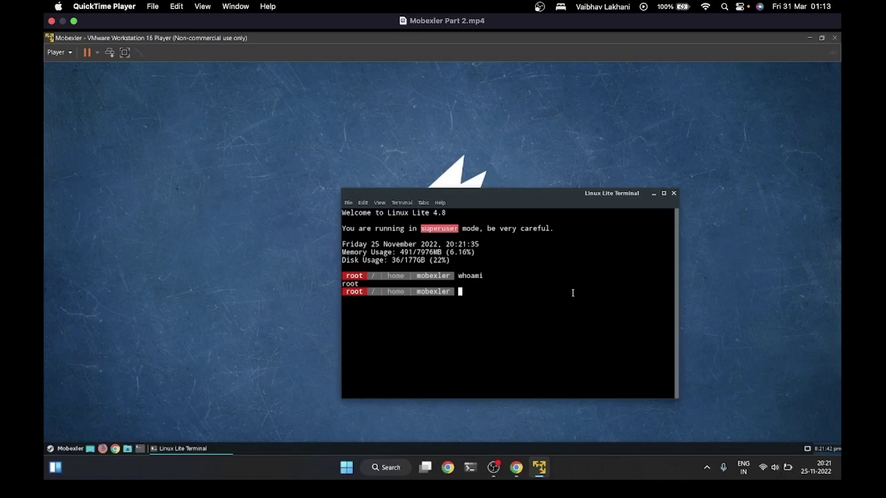
pyautogui.doubleClick(355, 283)
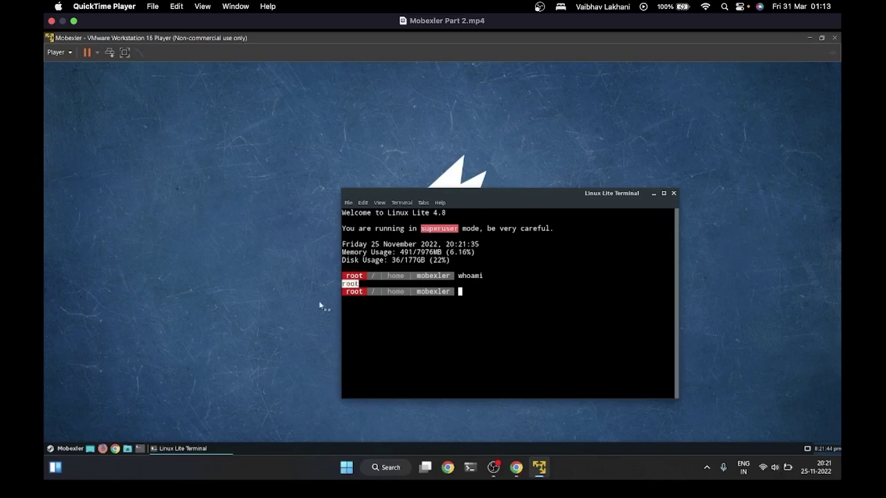
# - Bring OBS Studio to the front from the Windows taskbar
pyautogui.click(494, 468)
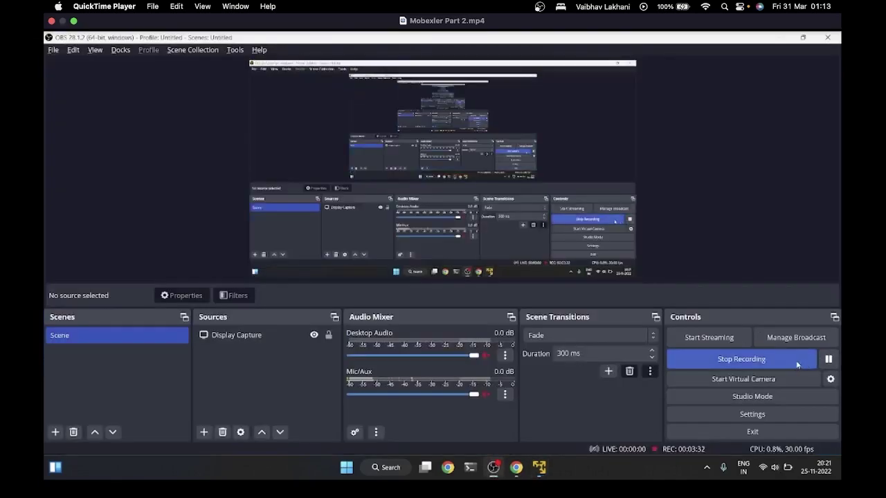